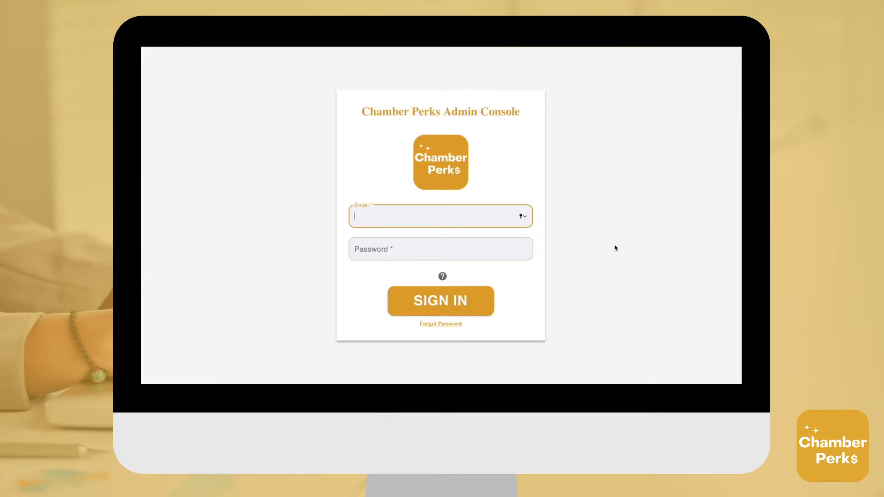
- Paste the admin account's e-mail into the sign-in form and move to the Password field
key(super+v)
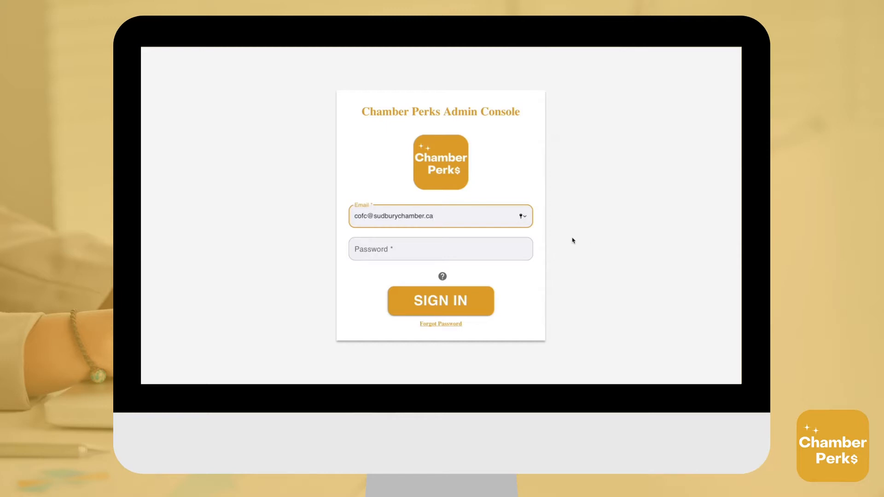
click(500, 243)
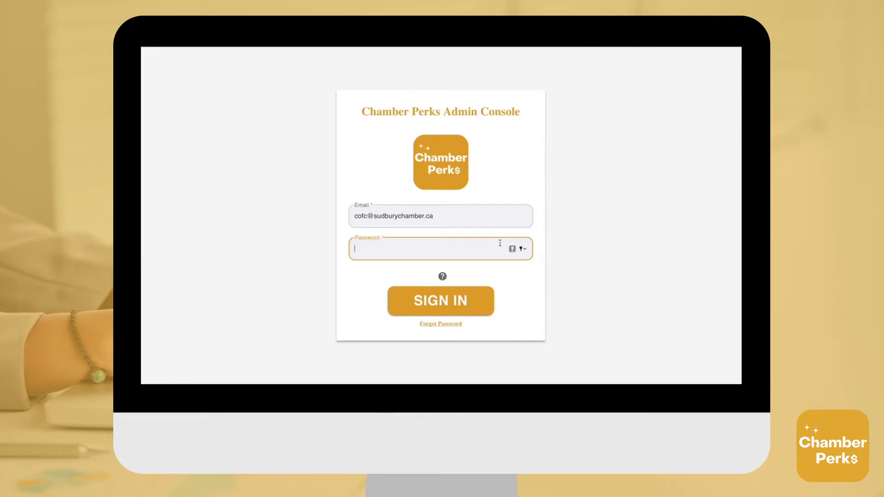
- Enter the account password and sign in to reach the Manage your Perks page
text(••••••••)
click(447, 301)
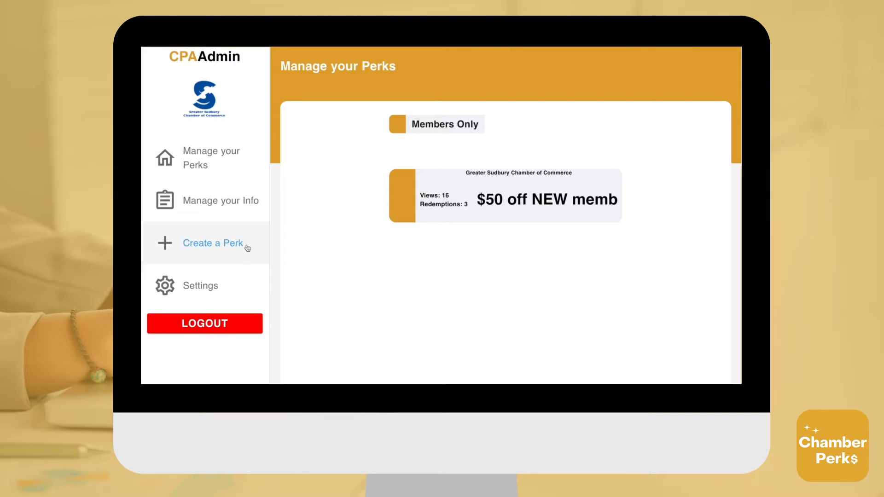
- Open Manage your Info and check the name, phone, e-mail and website entries
click(244, 201)
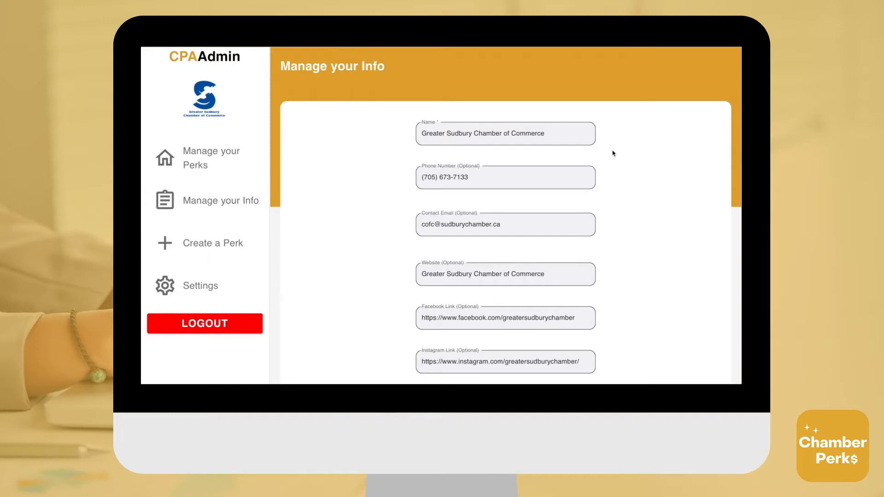
click(564, 133)
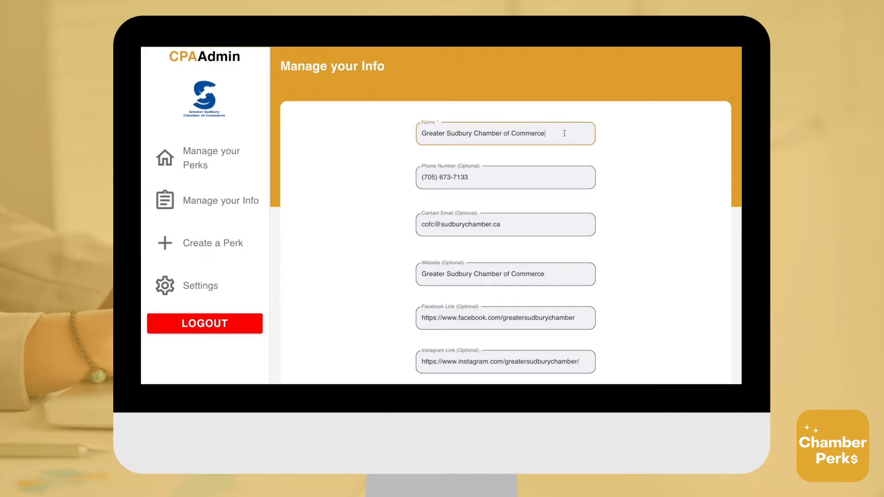
click(564, 177)
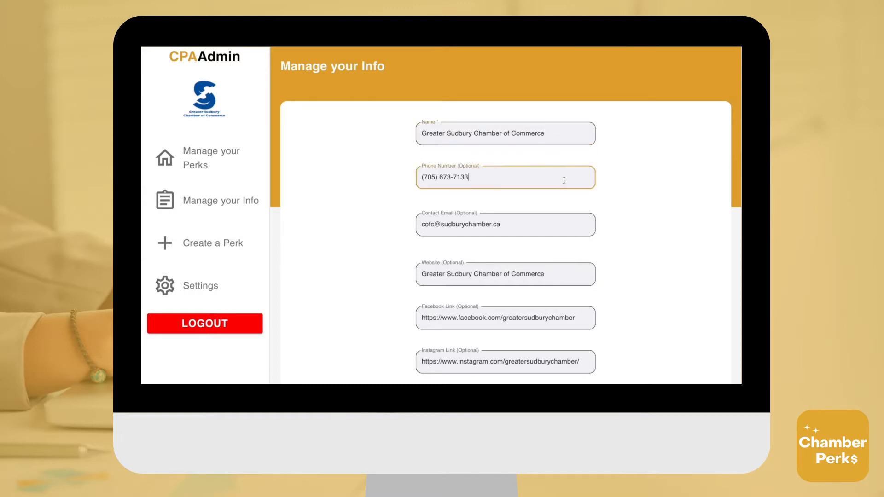
click(560, 223)
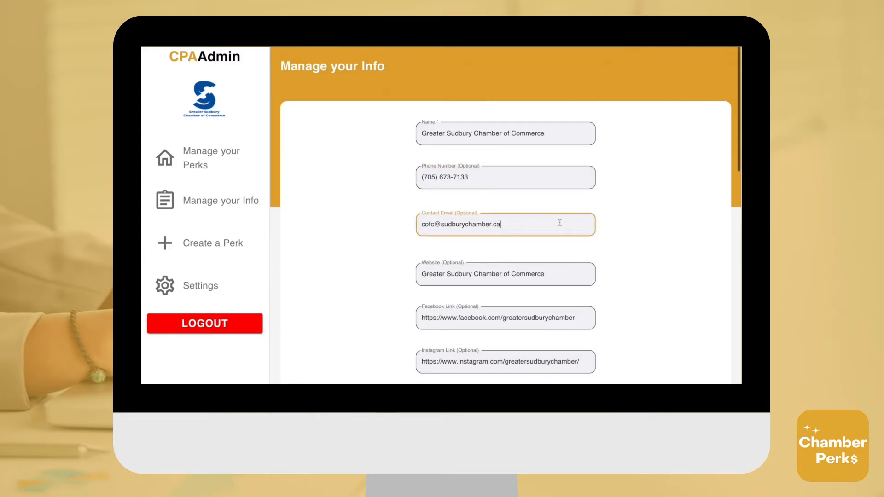
scroll(560, 223, down, 2)
click(565, 223)
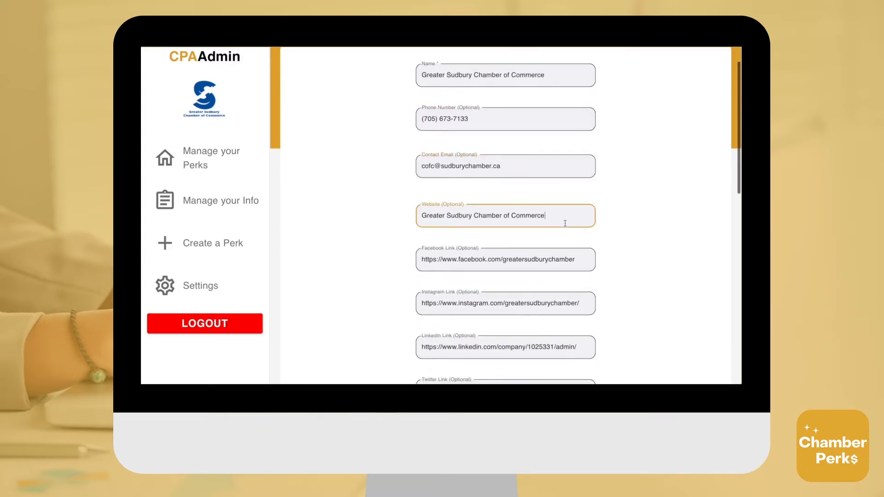
- Check the Facebook, Instagram, LinkedIn and Twitter links and the street address
scroll(565, 221, down, 3)
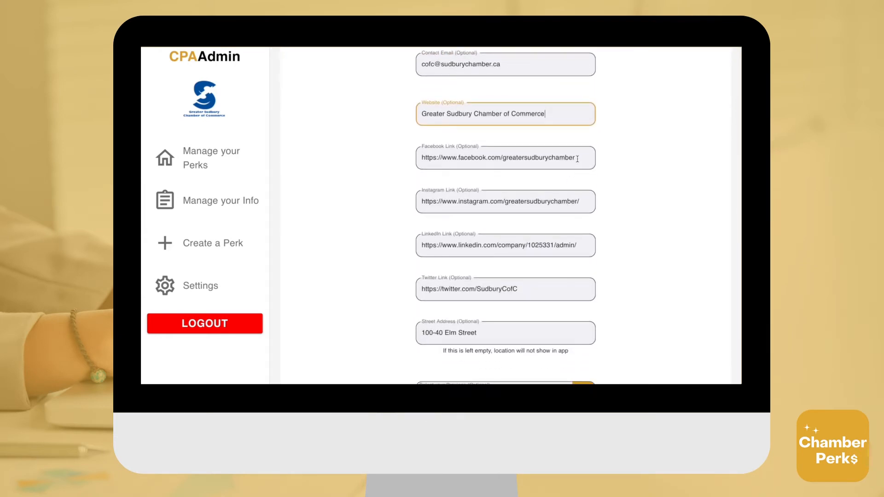
click(577, 159)
click(588, 201)
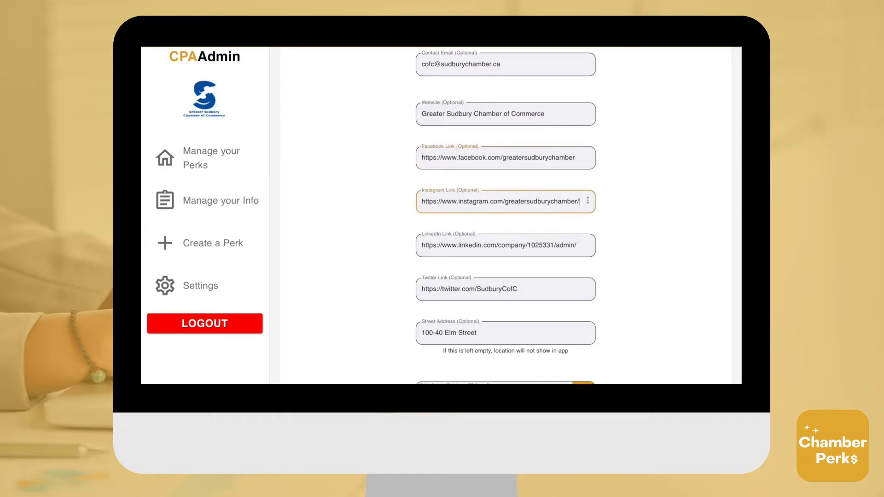
click(586, 244)
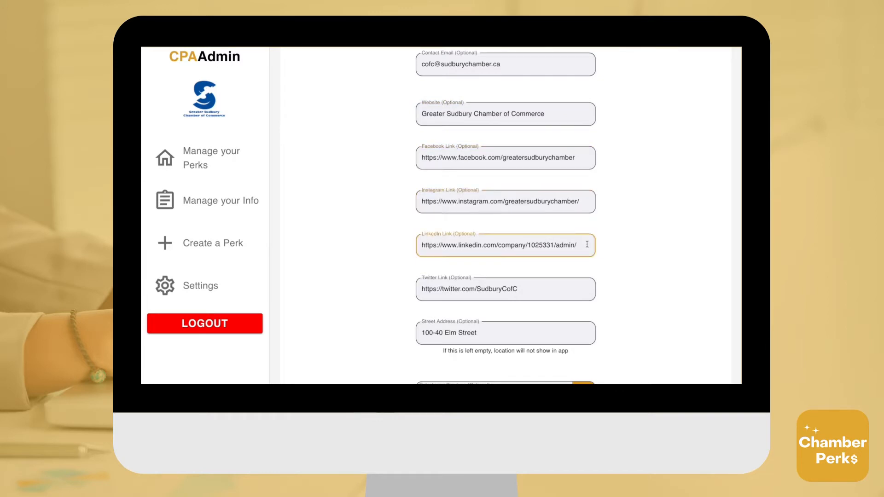
click(582, 282)
scroll(582, 283, down, 1)
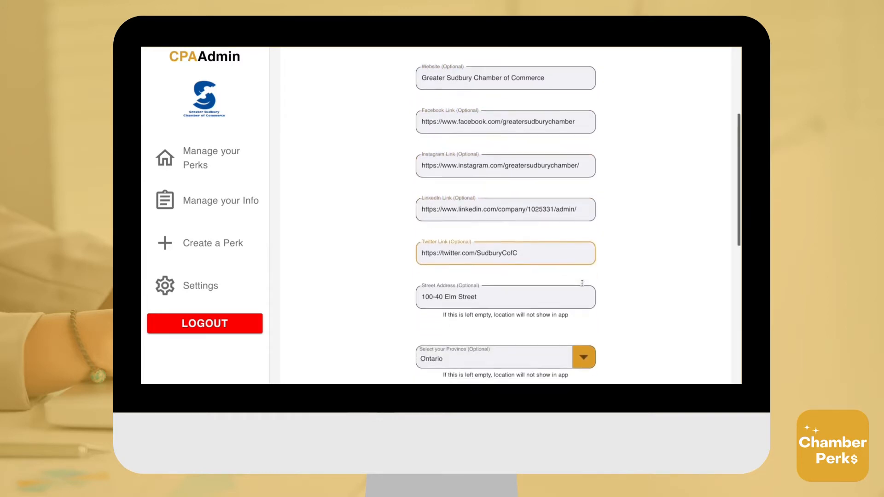
scroll(581, 283, down, 3)
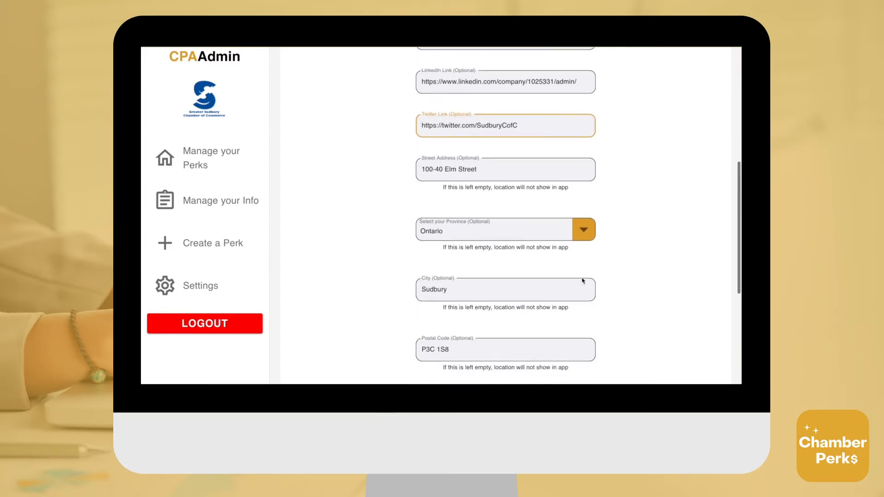
click(578, 171)
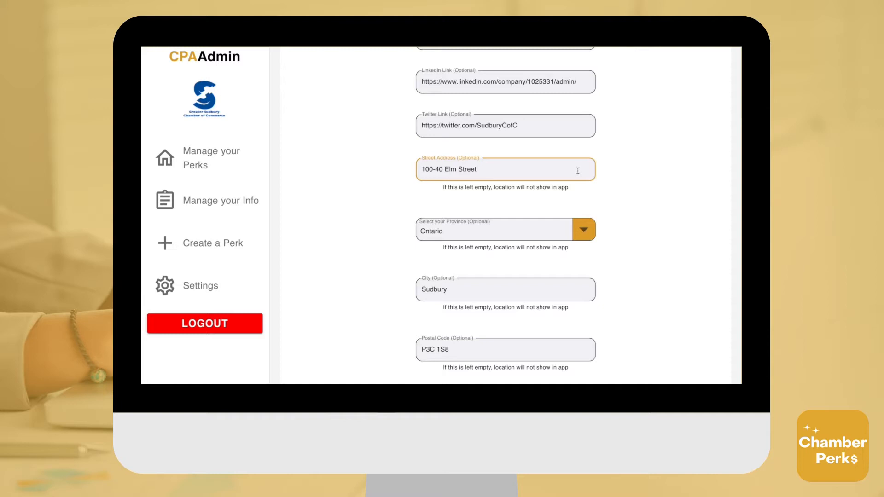
scroll(576, 220, down, 1)
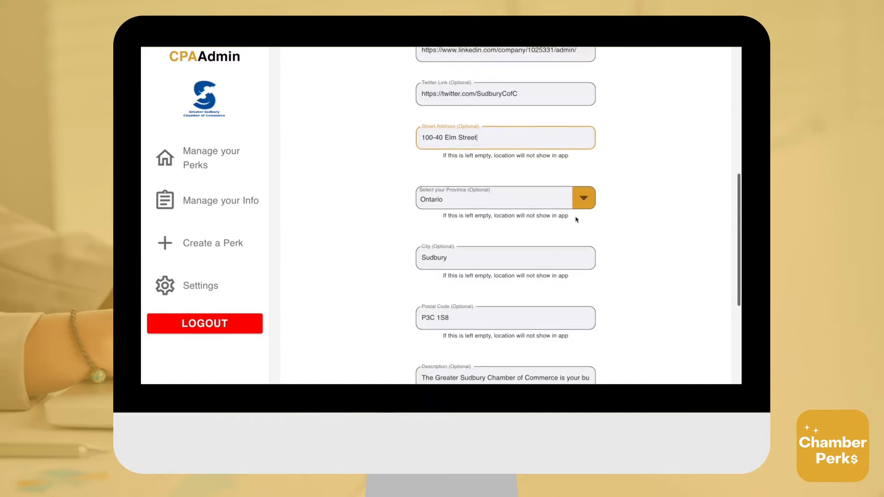
click(585, 195)
click(560, 193)
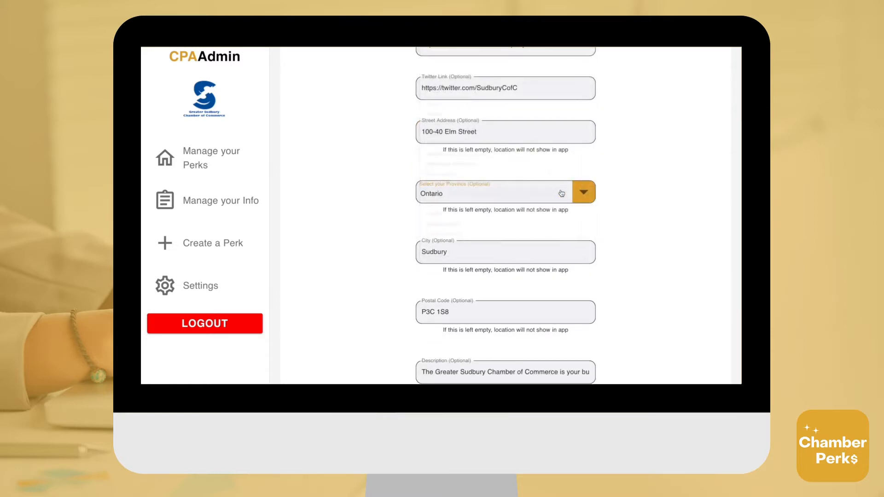
scroll(561, 193, down, 2)
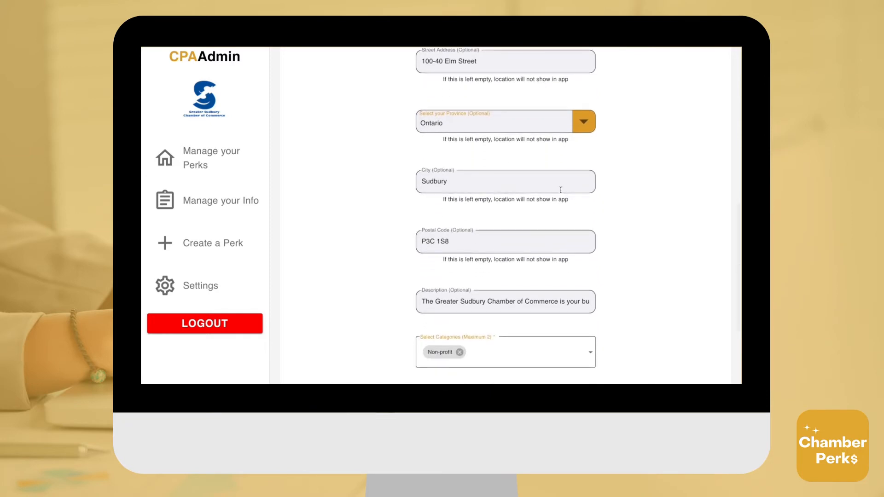
click(562, 181)
scroll(562, 181, down, 1)
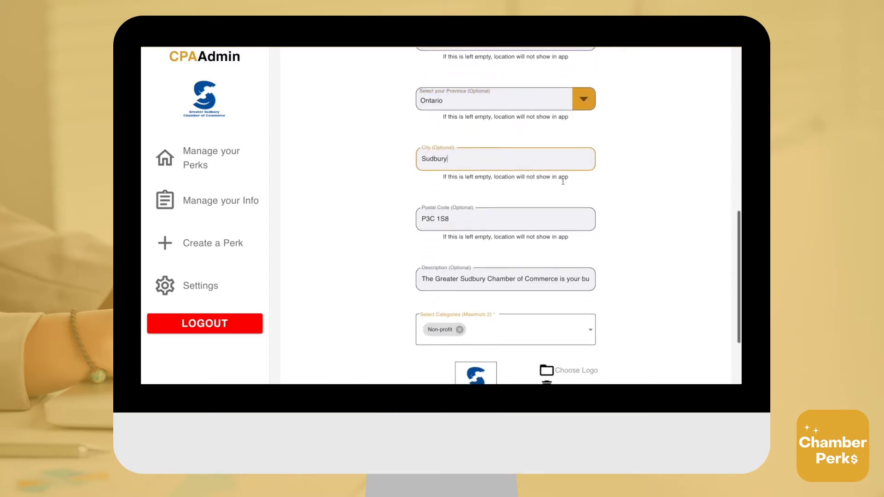
click(562, 202)
scroll(562, 201, down, 2)
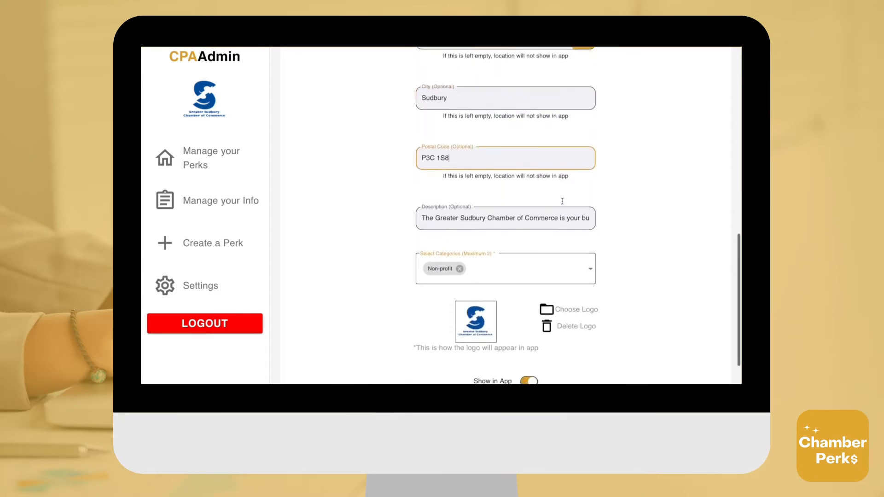
key(Tab)
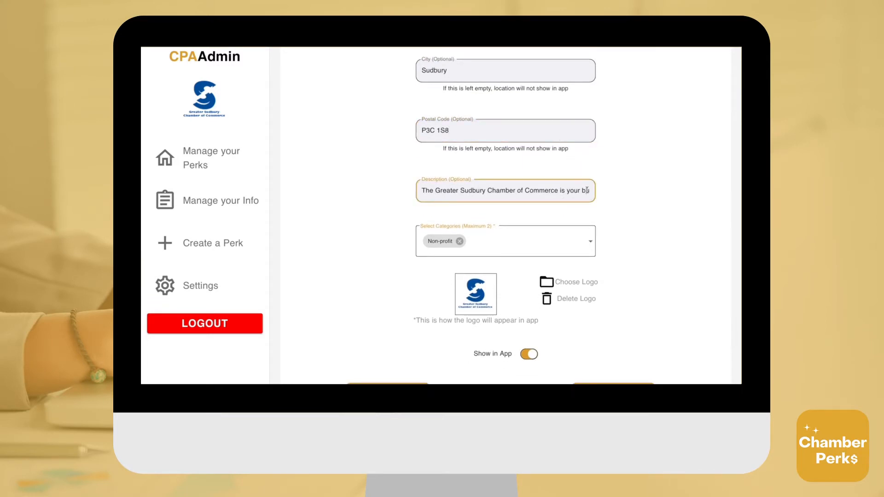
key(Right)
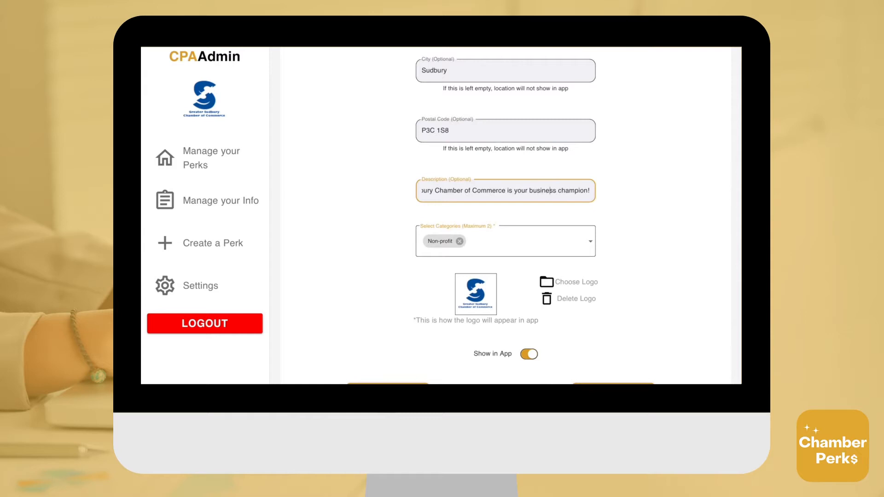
key(Right)
key(Right)
key(Right)
key(Right)
scroll(594, 195, down, 2)
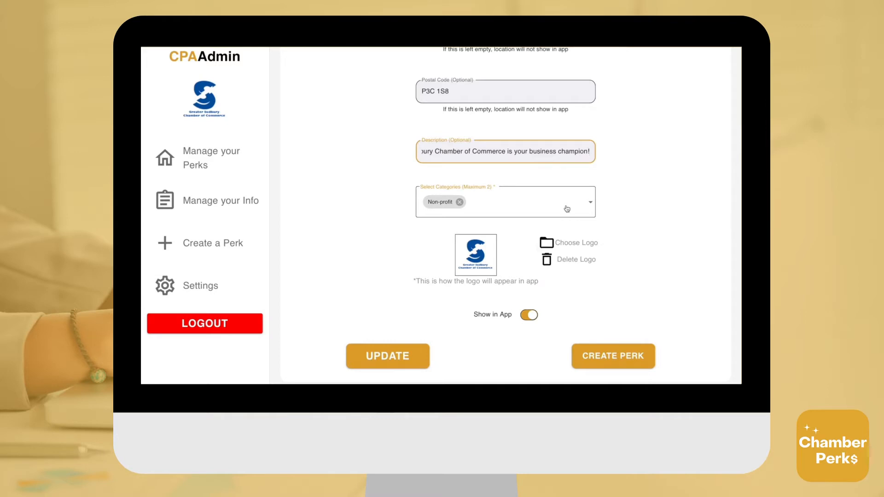
- Add Government/Education as a category, then remove it so only Non-profit remains
click(593, 206)
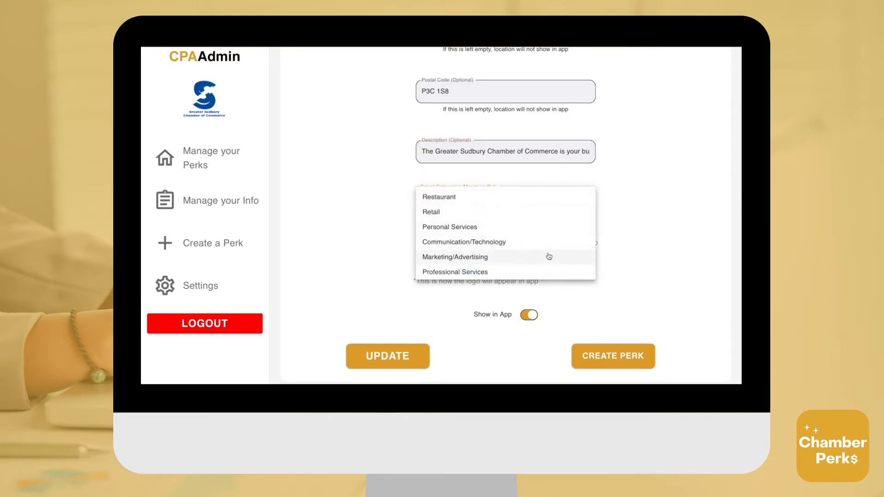
scroll(548, 256, down, 5)
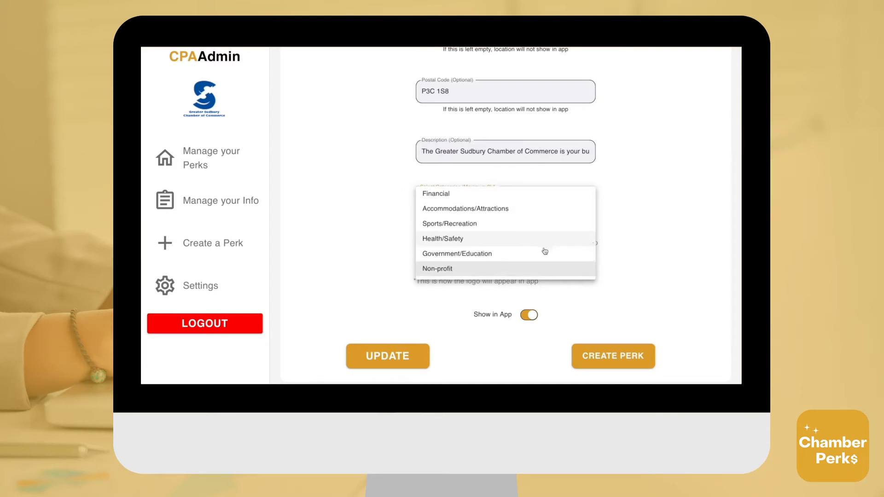
click(544, 252)
click(610, 255)
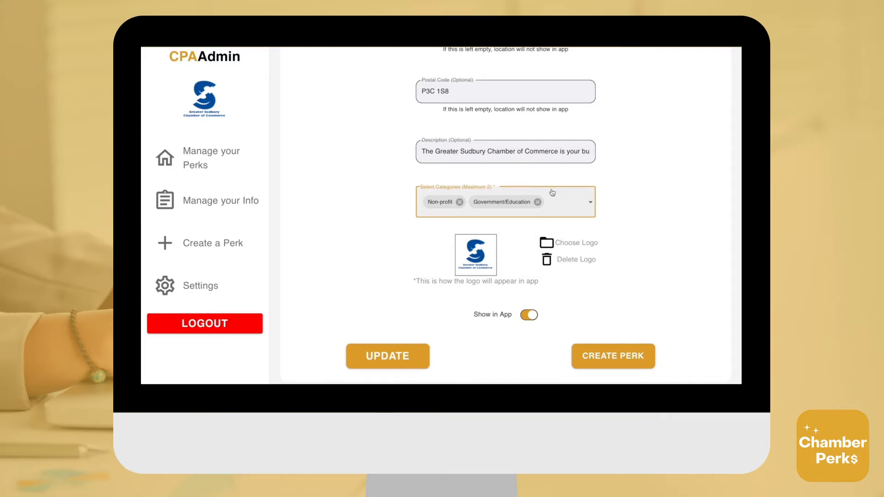
click(538, 202)
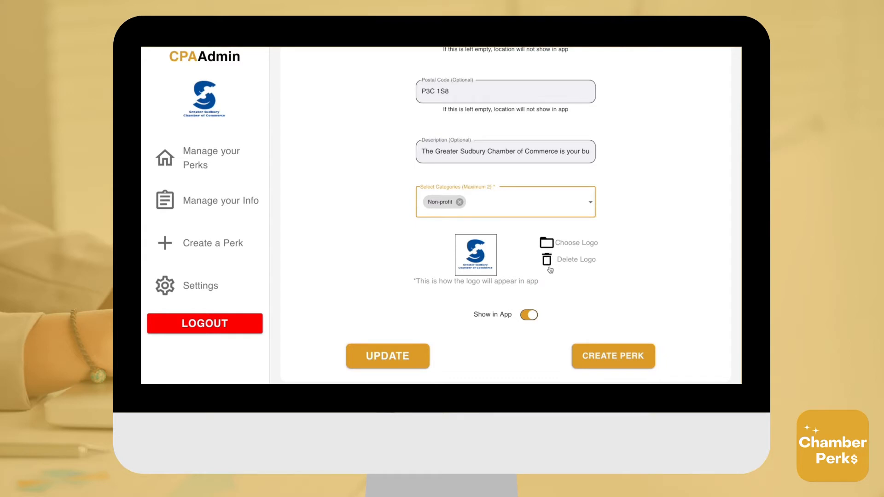
- Keep Show in App enabled, save the business info with UPDATE, and return to Manage your Perks
click(531, 319)
click(532, 318)
click(392, 354)
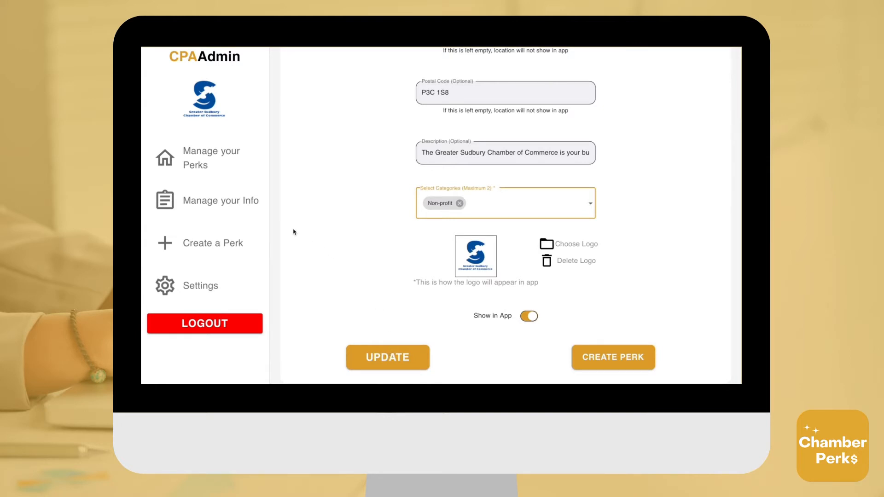
click(233, 163)
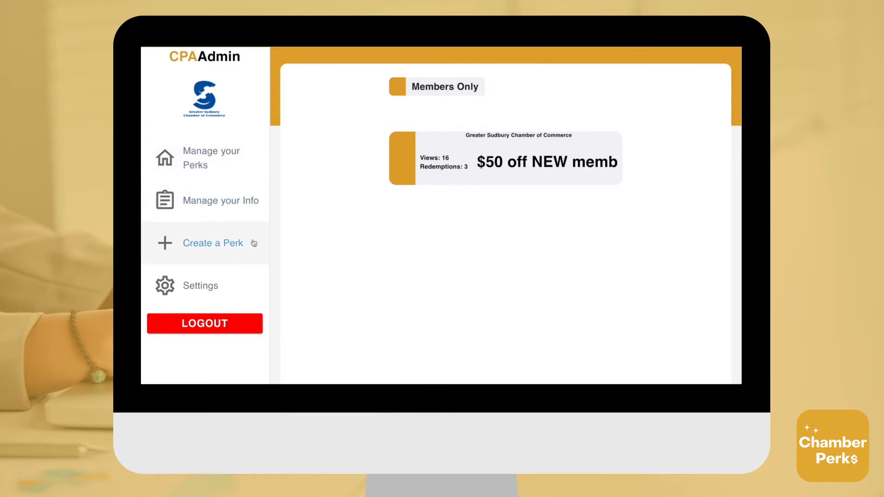
- Create a perk titled 'Buy One Get One Free' described as 'Buy one event ticket, get a second event ticket free'
click(208, 253)
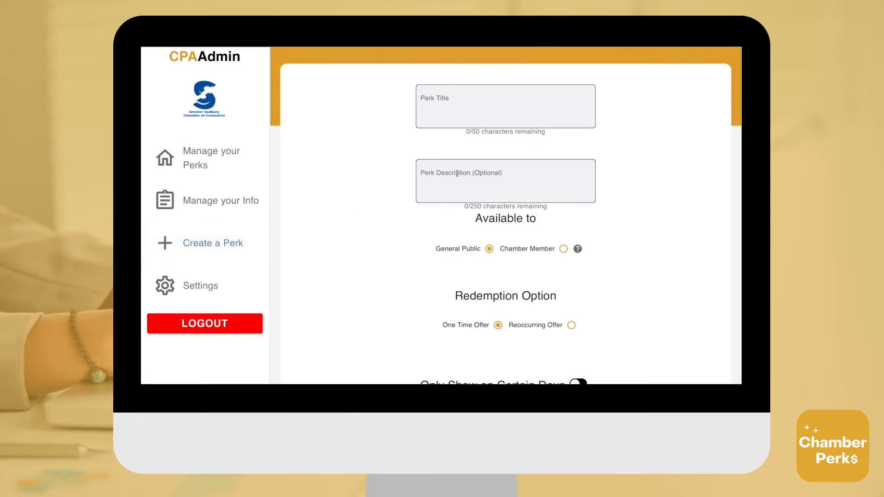
scroll(616, 127, up, 2)
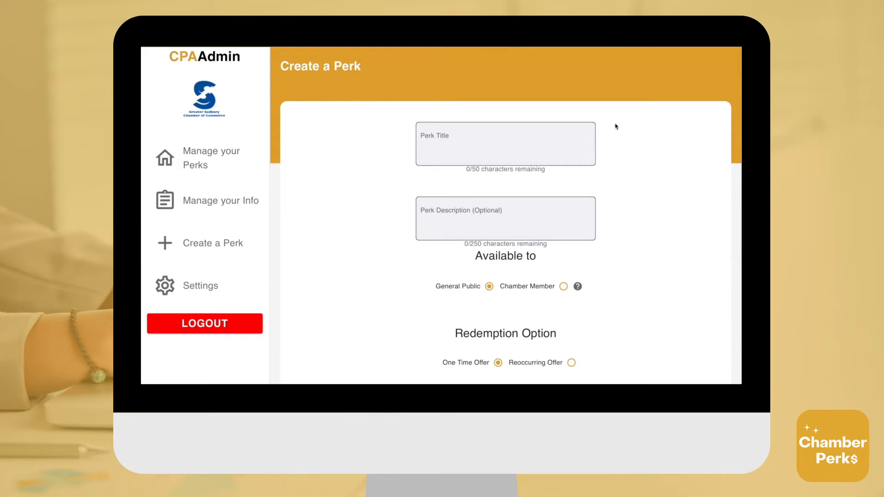
click(559, 131)
text(Buy One Ge)
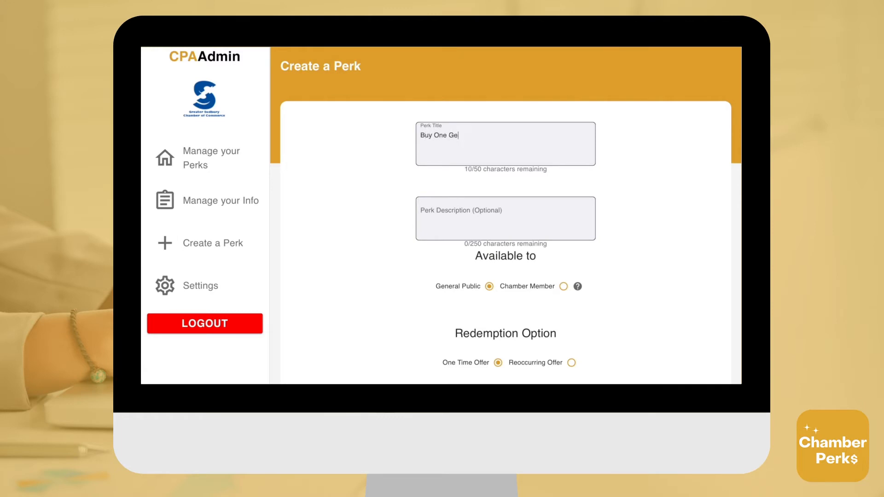
text(t One Free!)
scroll(553, 204, down, 2)
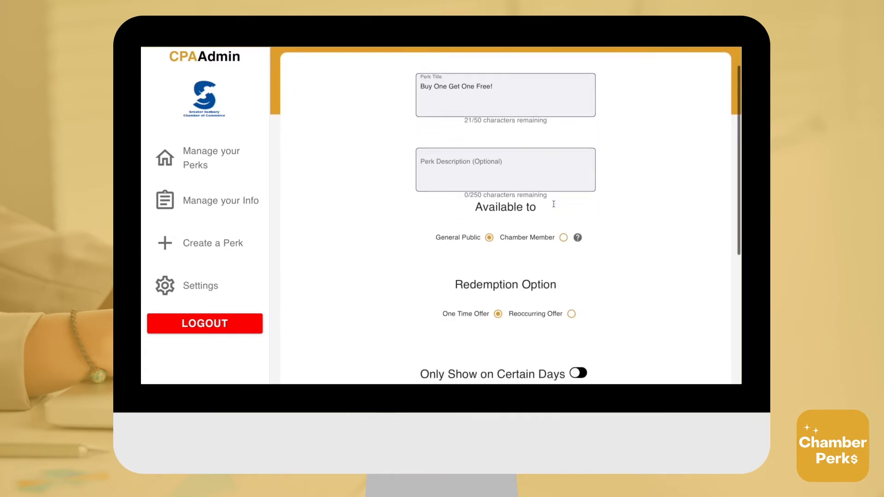
click(556, 167)
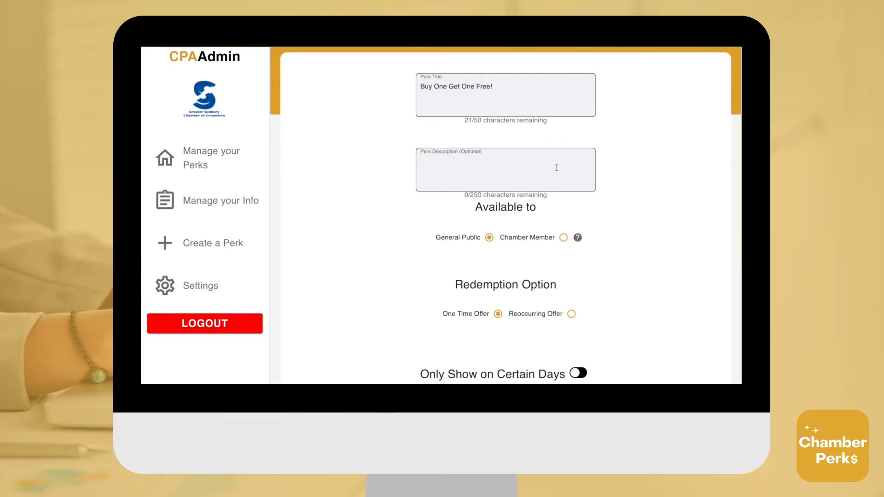
text(Buy one event )
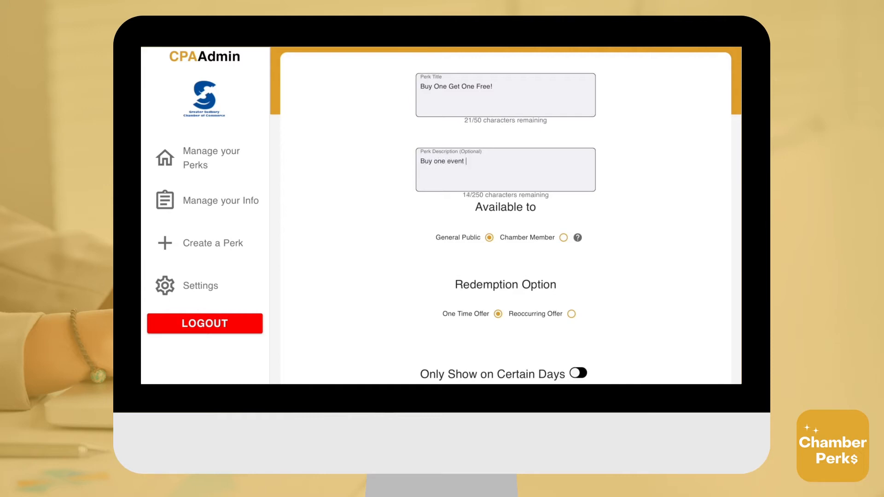
text(ticket, get a second event ticket free!)
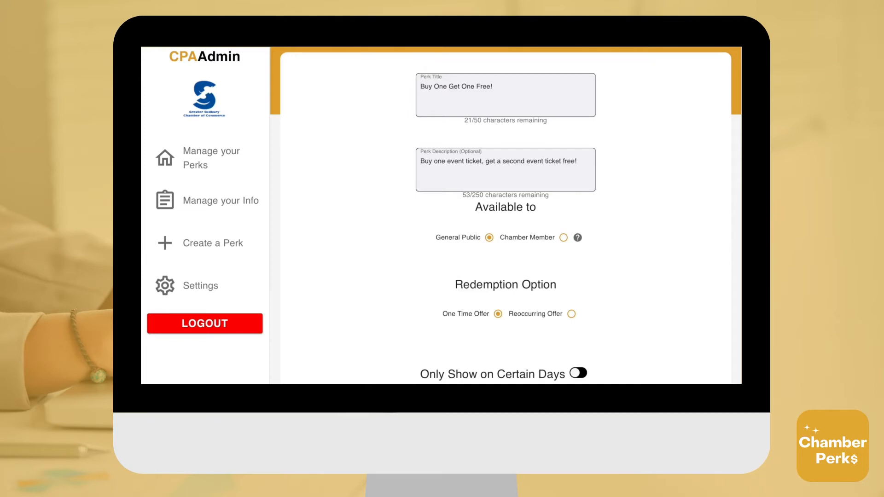
- Keep the perk open to the General Public and make it a Reoccurring Offer
scroll(565, 262, down, 1)
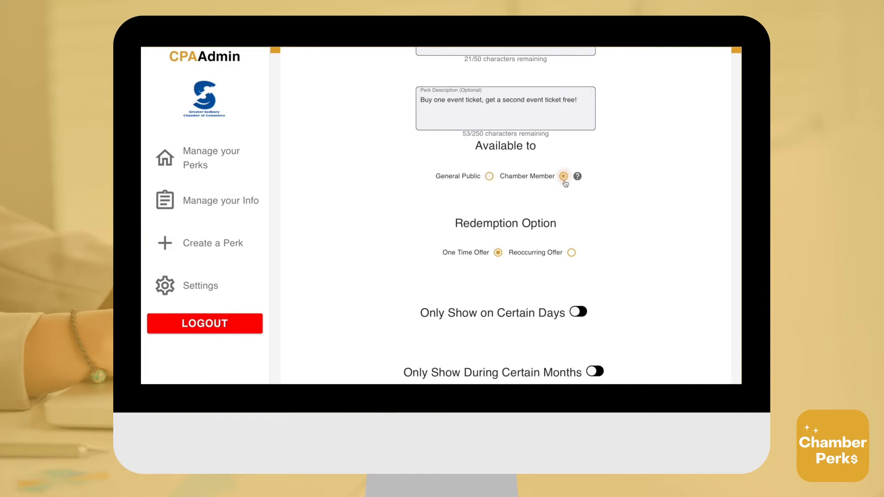
click(564, 177)
click(489, 176)
scroll(486, 193, down, 3)
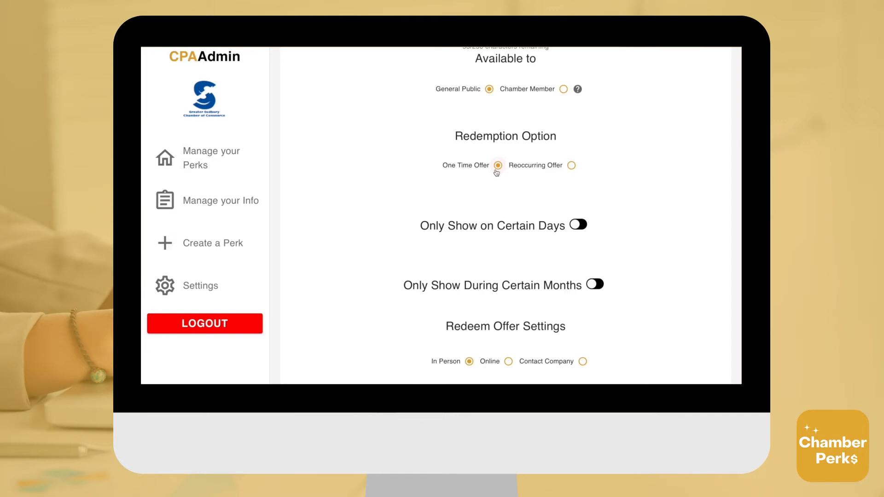
click(572, 166)
scroll(572, 203, down, 3)
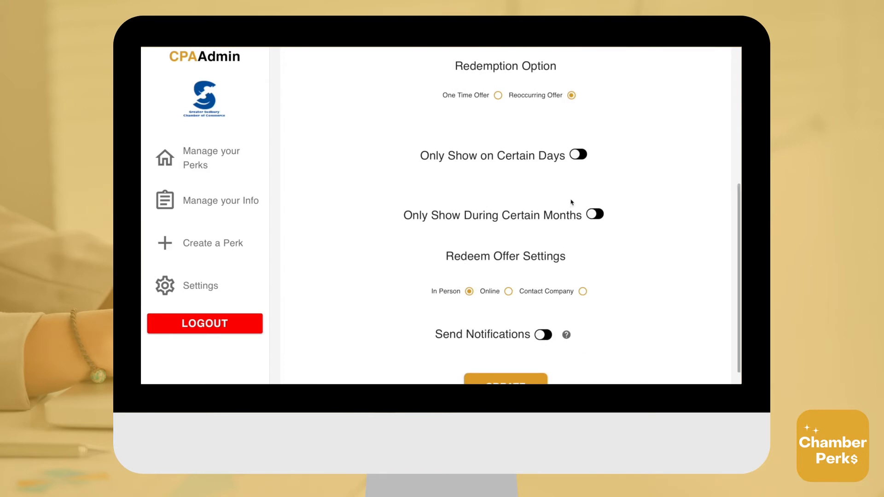
scroll(571, 203, down, 1)
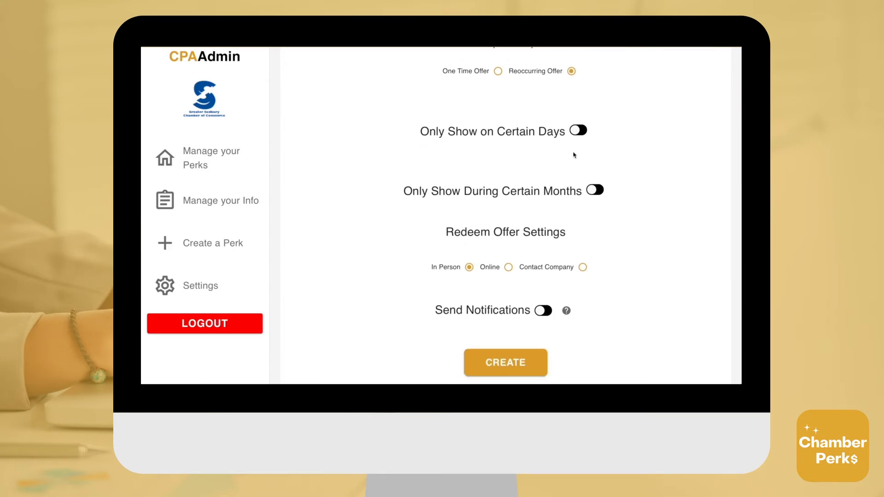
click(576, 133)
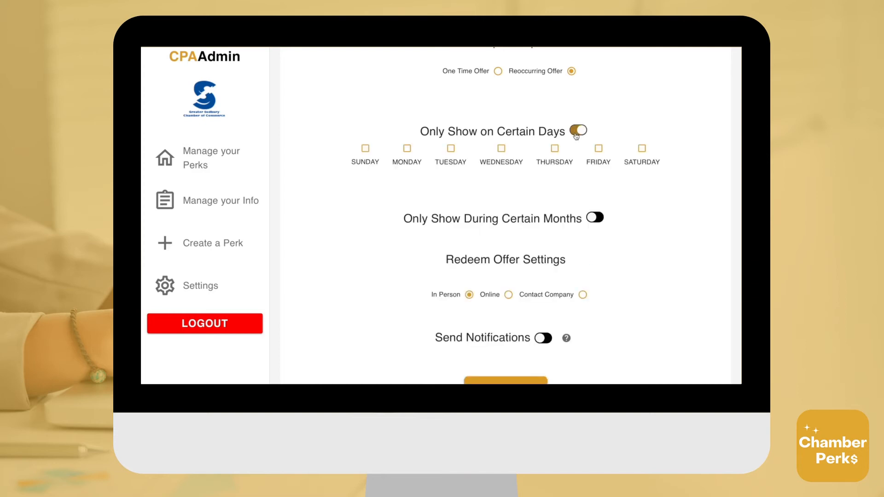
click(501, 152)
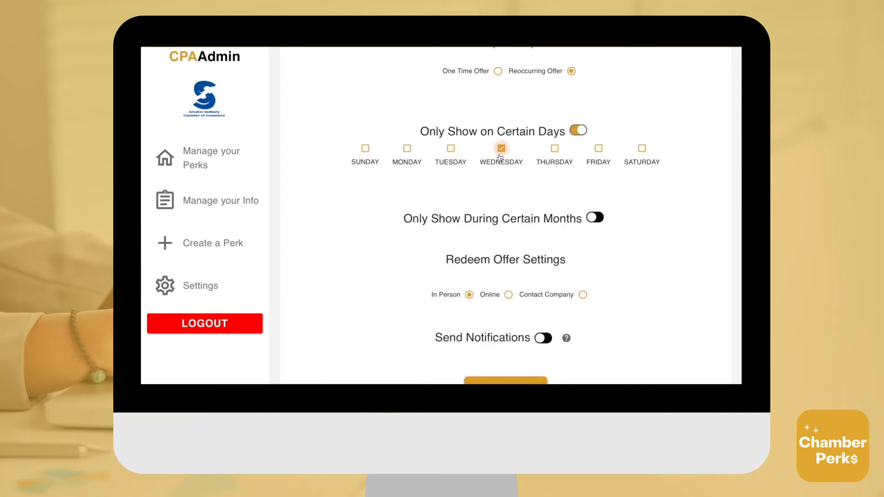
click(452, 150)
click(582, 137)
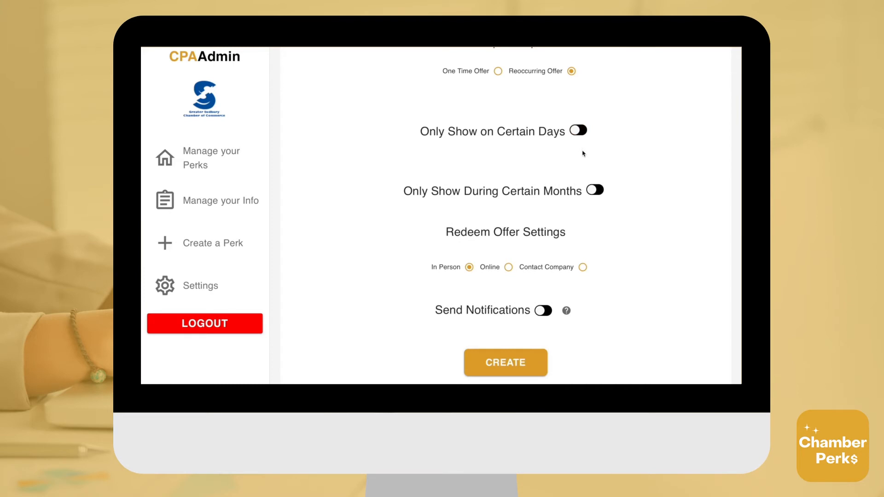
scroll(583, 153, down, 1)
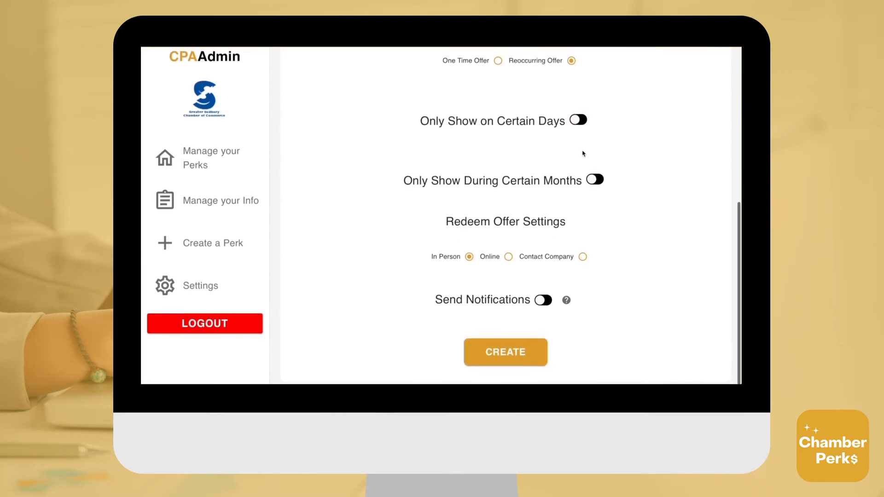
click(594, 180)
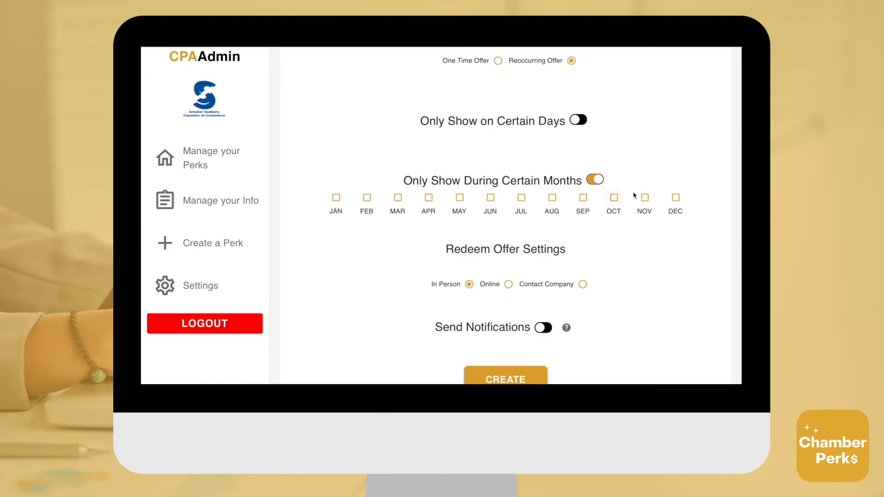
click(677, 198)
click(335, 198)
click(593, 184)
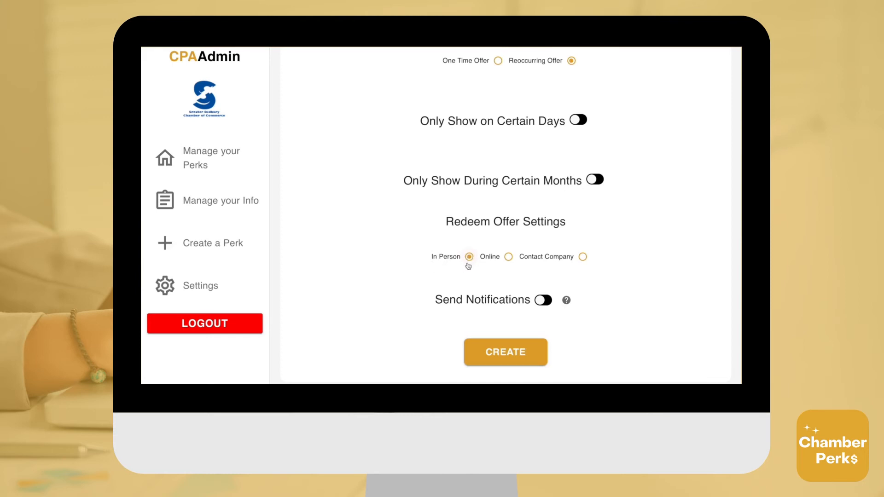
click(509, 257)
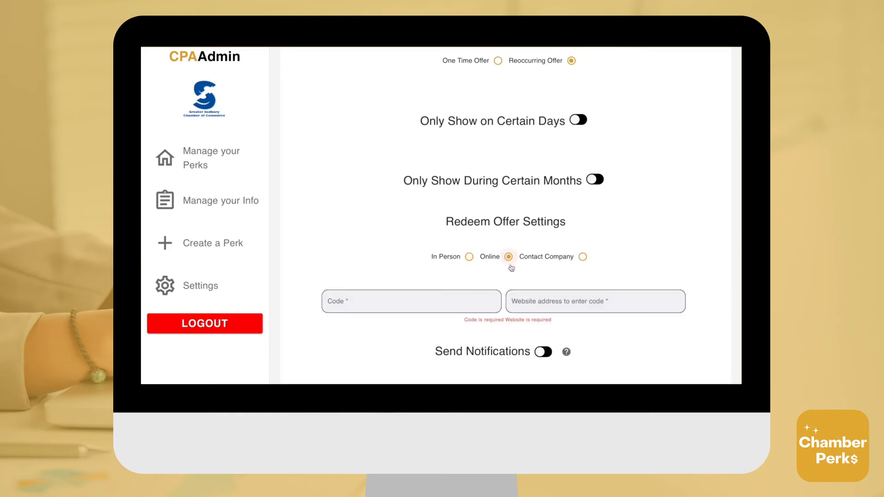
scroll(511, 279, down, 1)
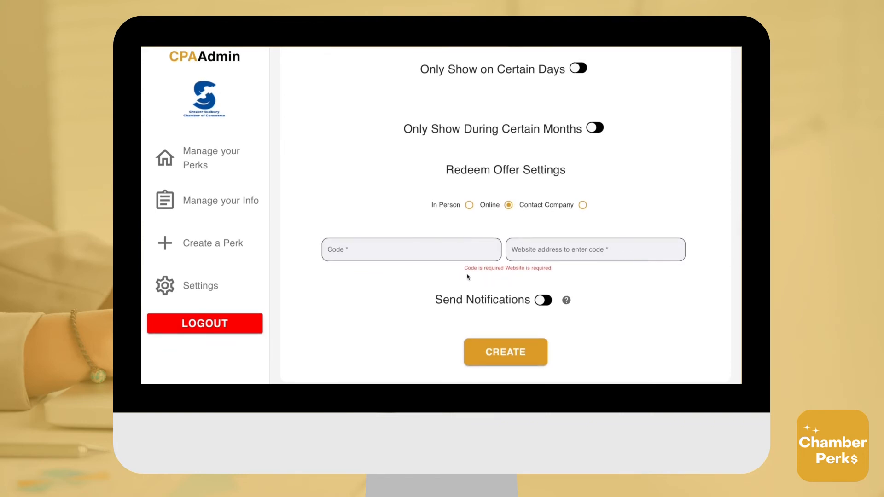
click(447, 250)
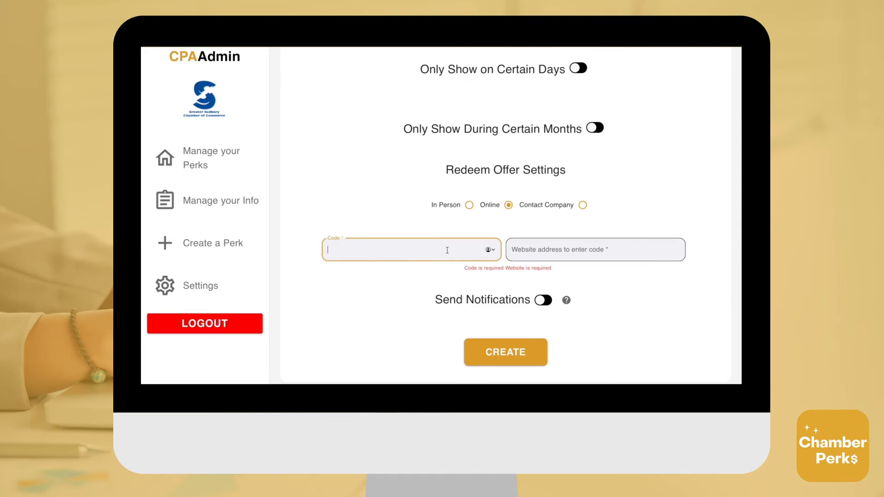
text(EVENT)
click(550, 253)
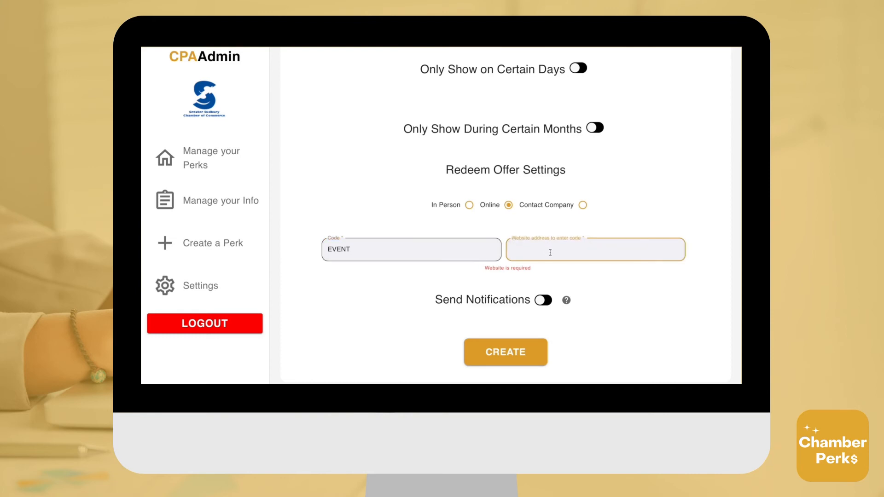
text(www.sudburychamber.ca)
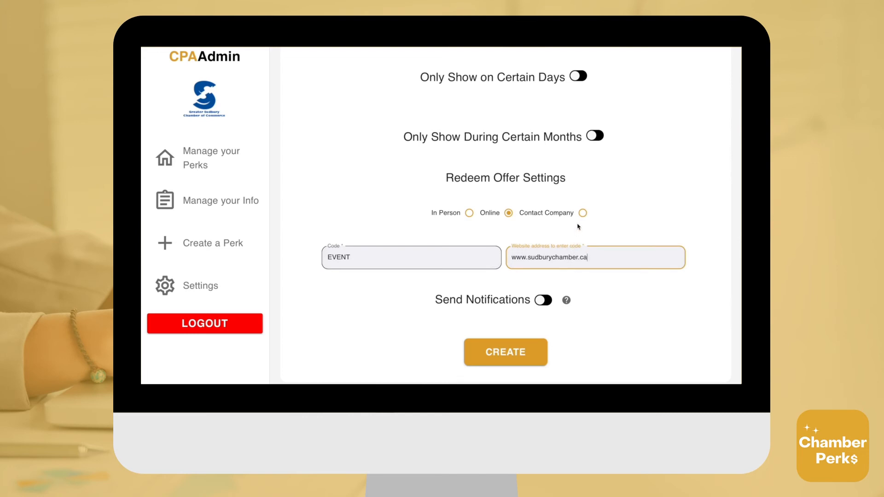
click(539, 303)
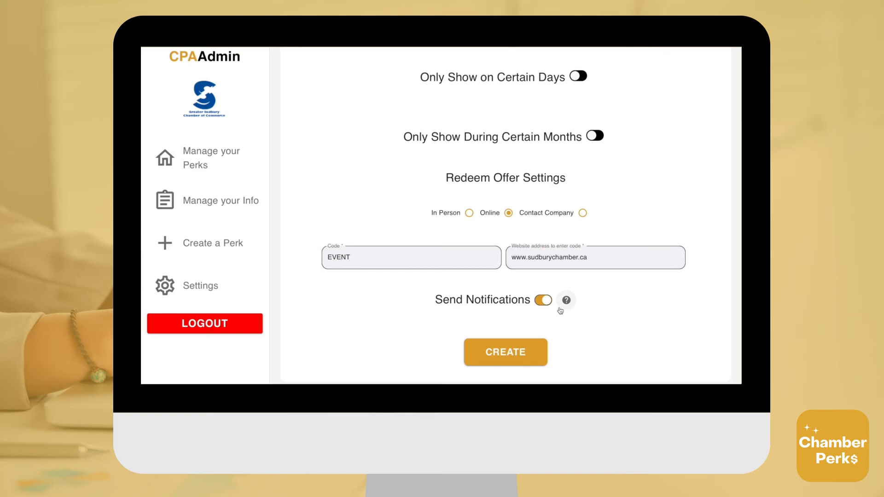
- Switch redemption to Contact Company, entering the contact e-mail, 'Sales Department' and the contact phone number
click(581, 215)
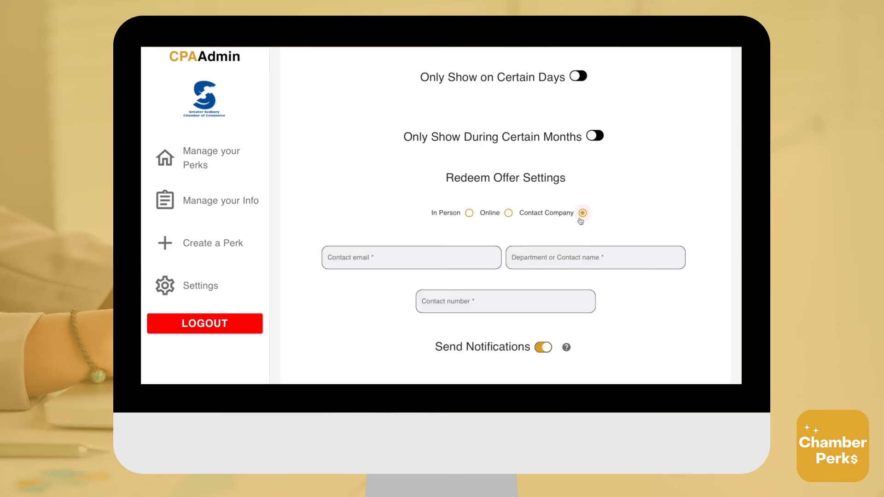
scroll(579, 232, down, 1)
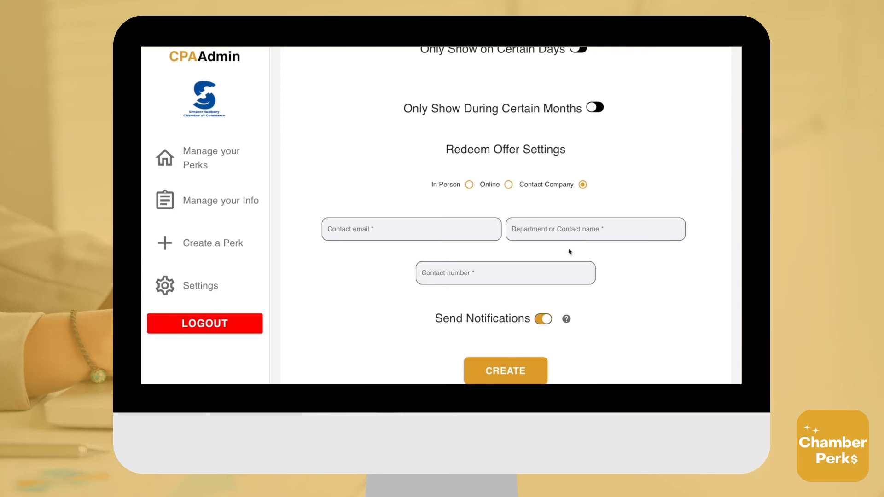
click(486, 232)
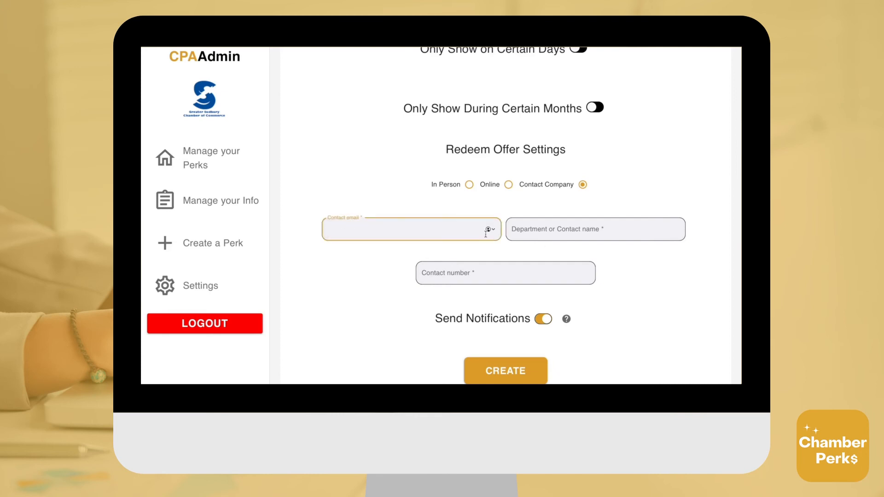
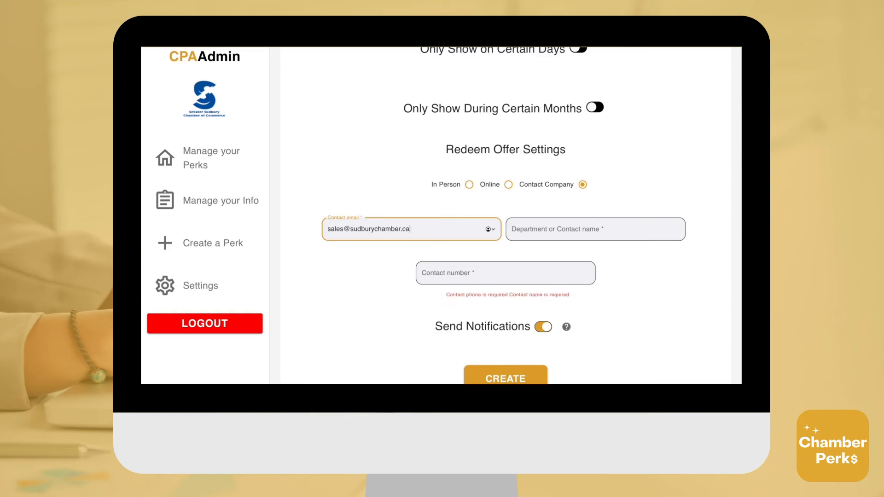
click(553, 232)
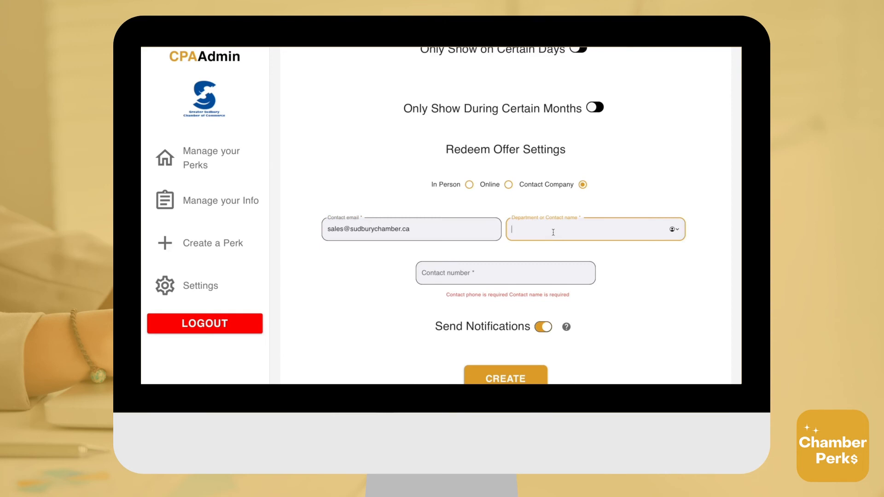
text(Sales )
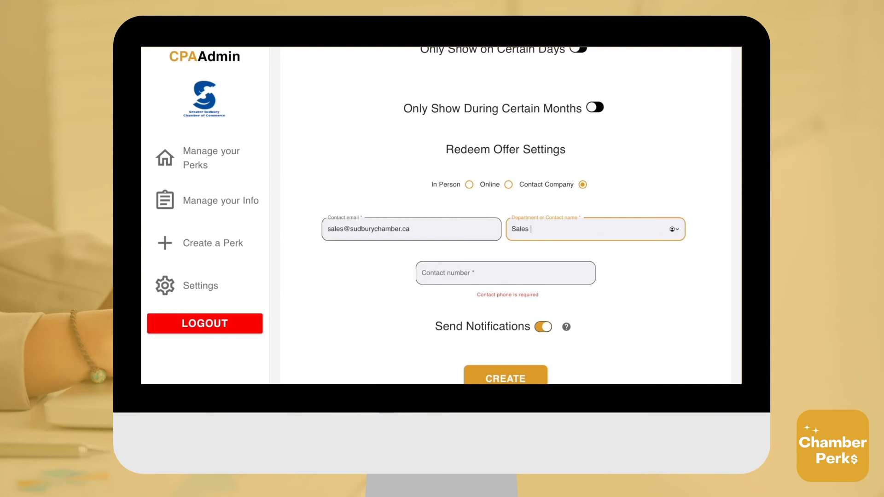
text(Department)
click(547, 266)
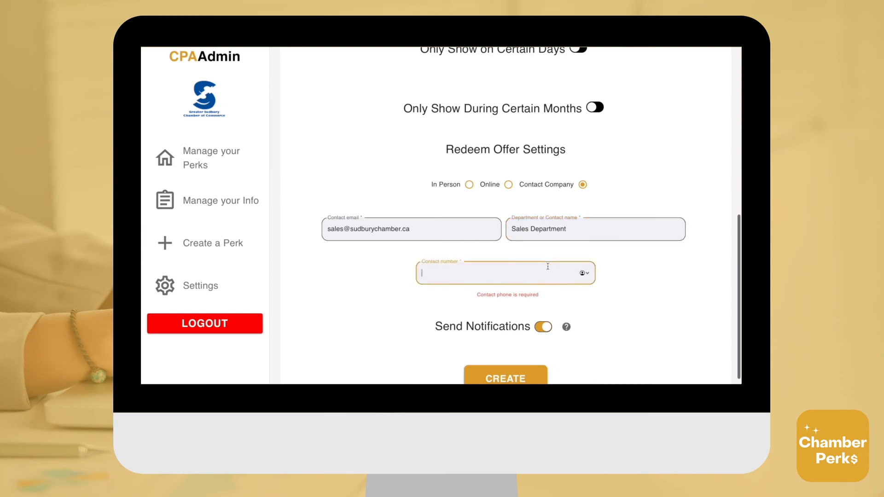
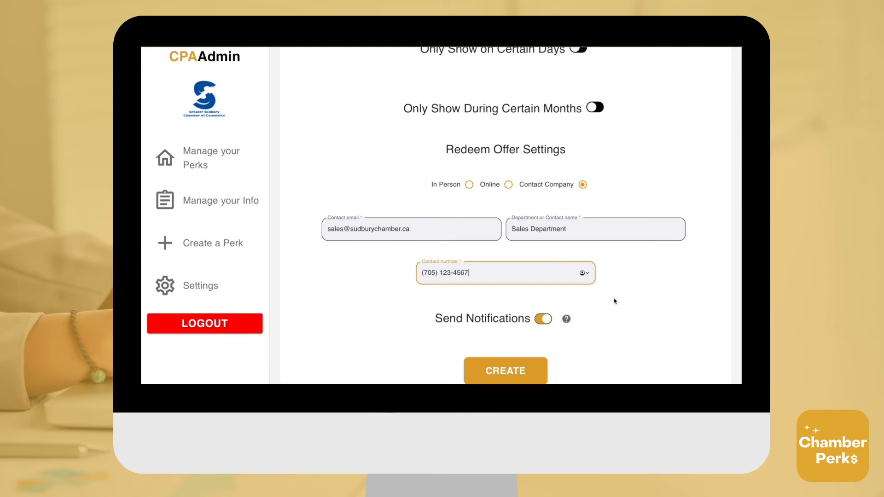
scroll(613, 300, down, 1)
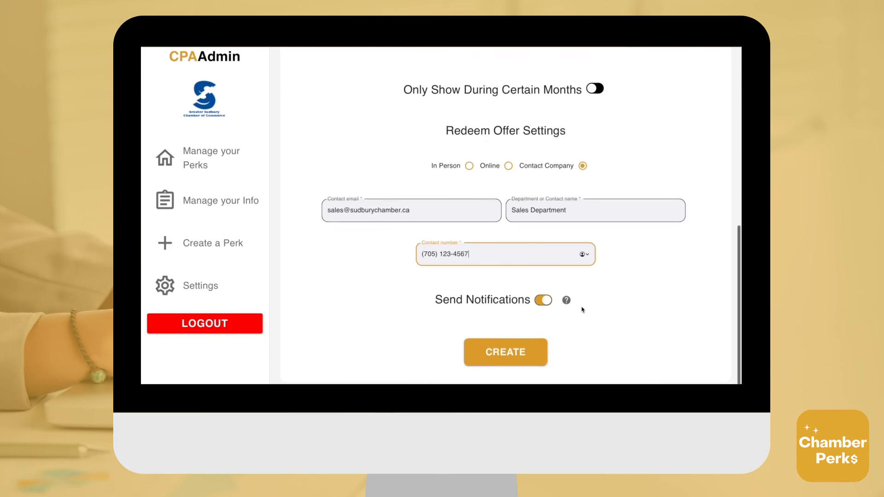
- Submit the form with CREATE so 'Buy One Get One Free!' joins the perks list
click(508, 360)
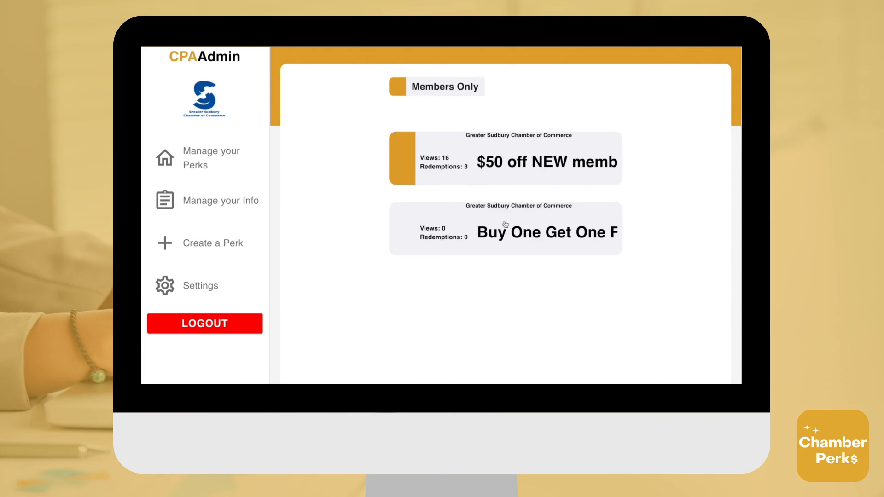
- Delete the 'Buy One Get One Free!' perk, confirming with YES, leaving only the $50 off perk
click(503, 242)
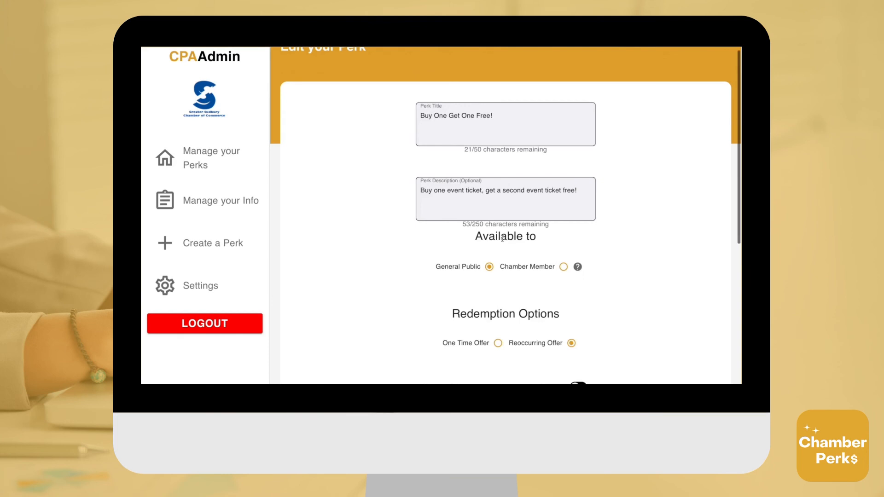
scroll(503, 240, down, 3)
scroll(503, 240, down, 3)
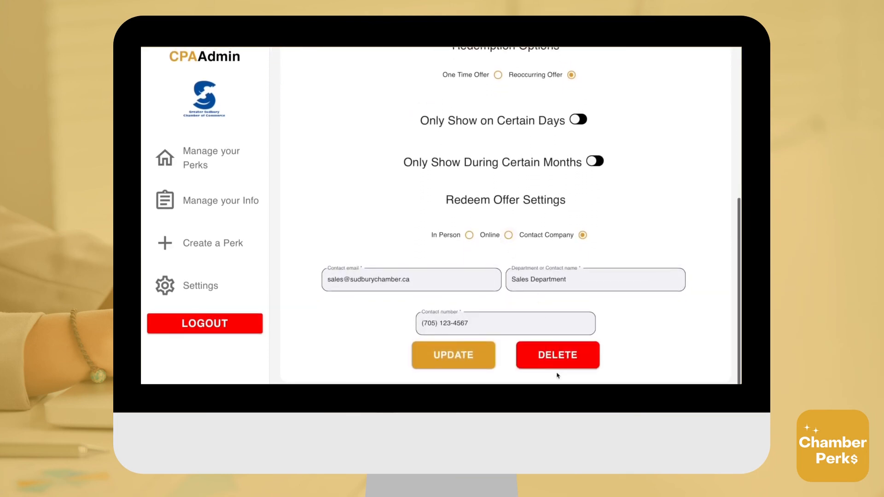
click(554, 356)
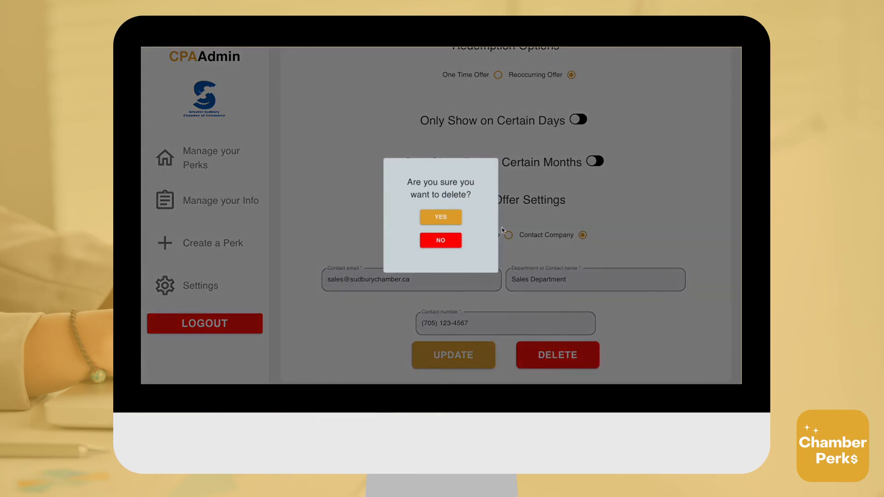
click(456, 219)
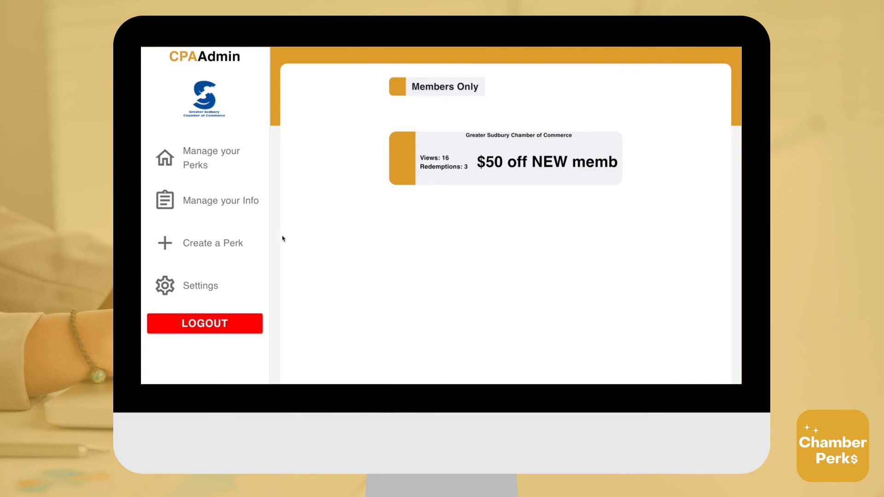
- Log out of the admin console from the Settings page using the red LOGOUT button
click(216, 284)
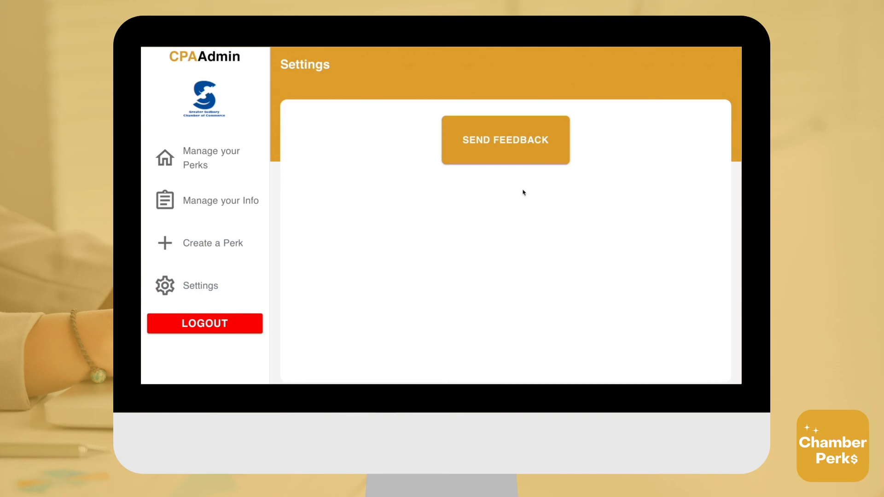
click(219, 293)
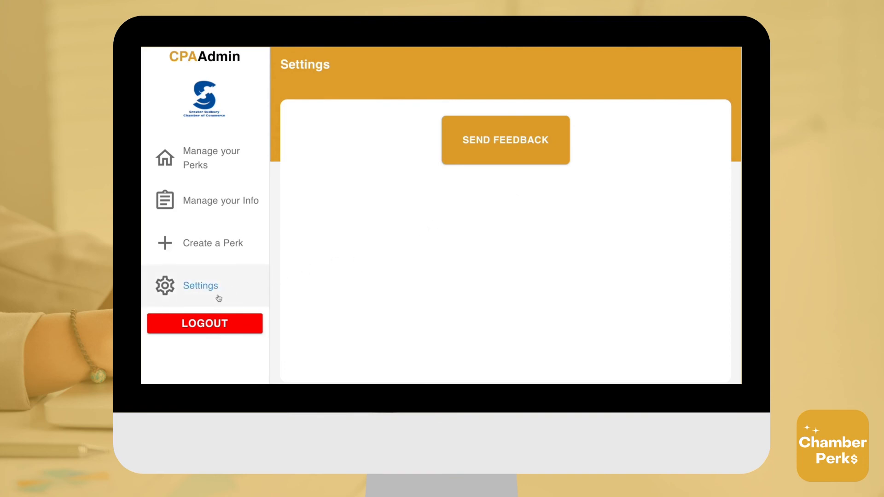
click(221, 322)
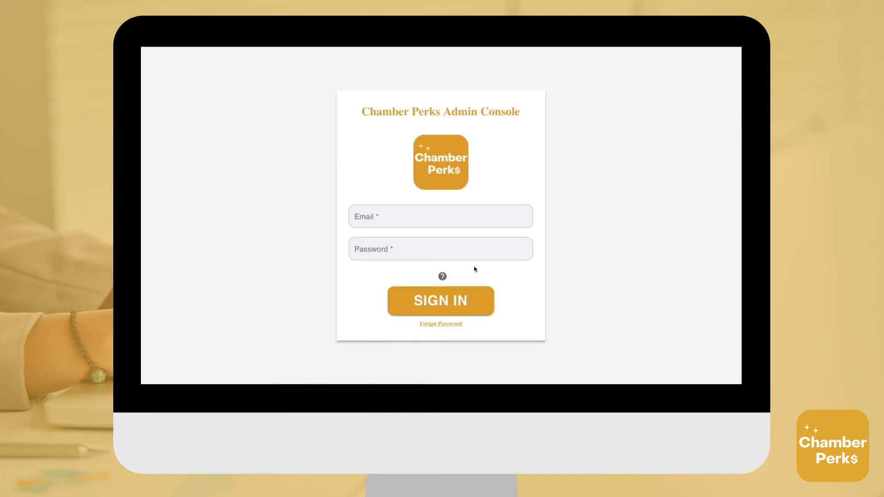